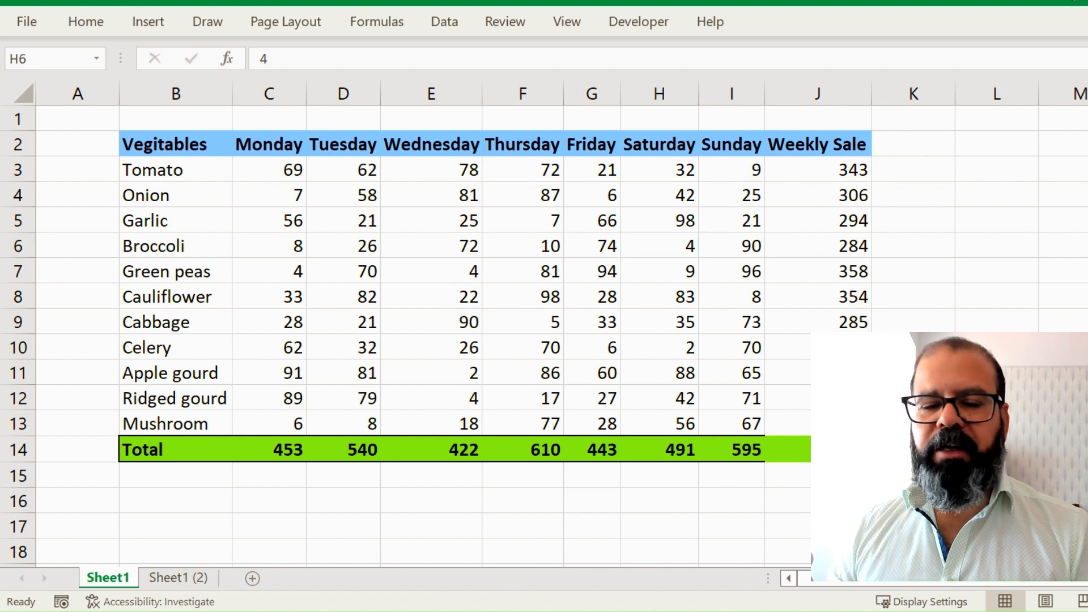
- Enter the column heading Average in cell K2, beside the Weekly Sale heading
{"action": "left_click", "coordinate": [798, 162]}
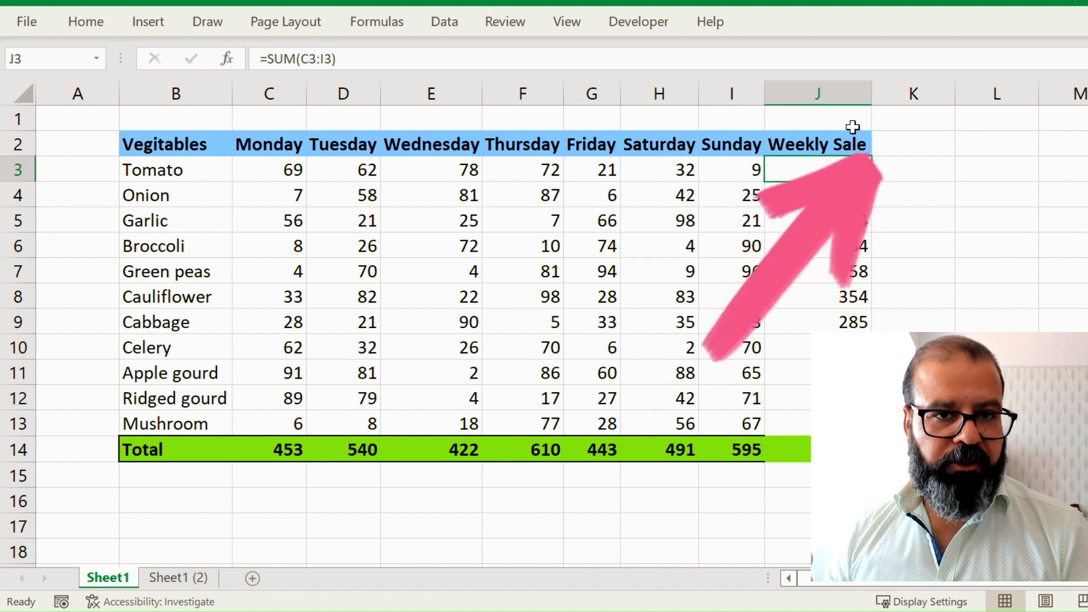
{"action": "left_click", "coordinate": [875, 136]}
{"action": "type", "text": "Ad"}
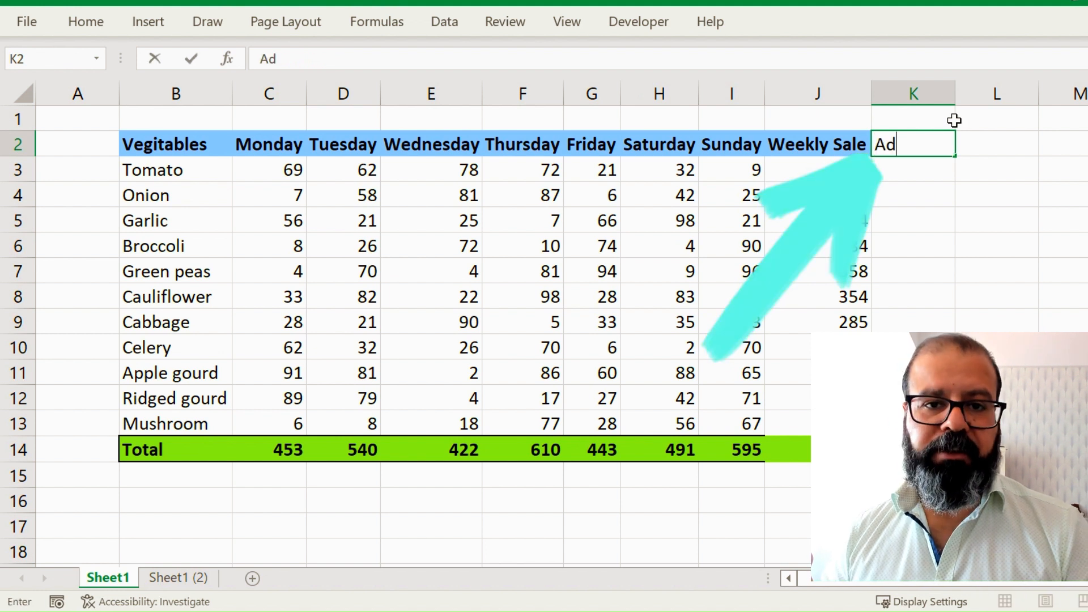
{"action": "key", "text": "BackSpace"}
{"action": "type", "text": "veragion"}
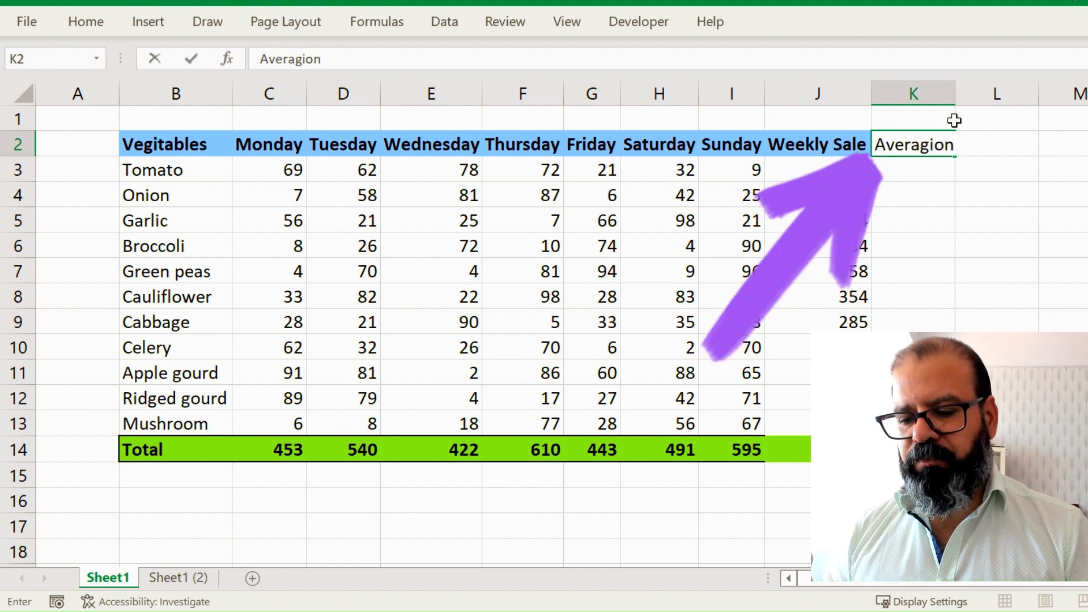
{"action": "key", "text": "BackSpace"}
{"action": "key", "text": "BackSpace"}
{"action": "key", "text": "BackSpace"}
{"action": "key", "text": "BackSpace"}
{"action": "type", "text": "ge"}
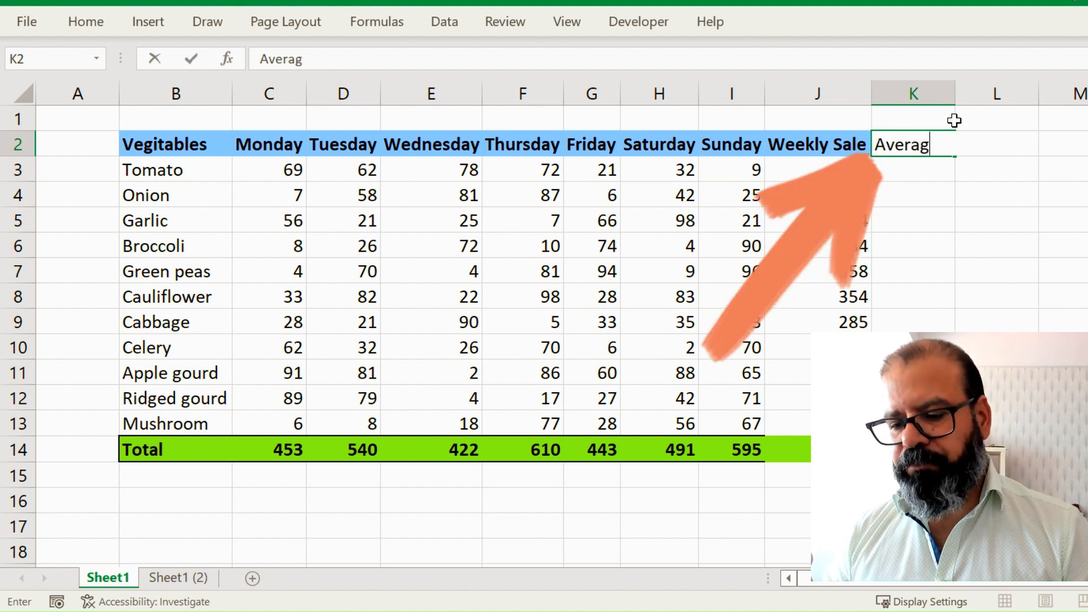
{"action": "key", "text": "Return"}
{"action": "key", "text": "Up"}
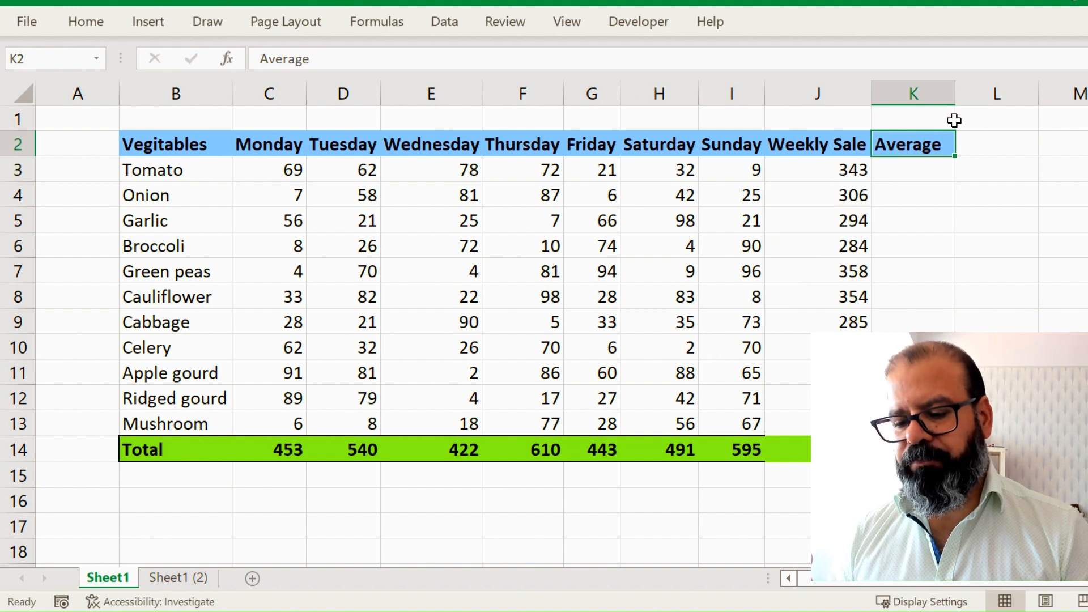
{"action": "type", "text": "Average"}
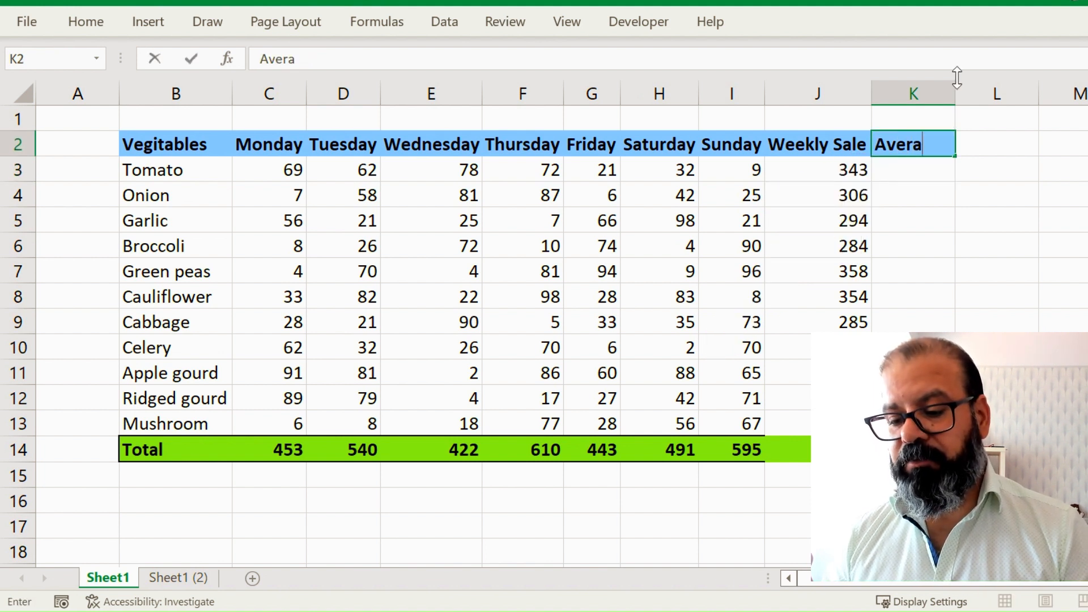
{"action": "key", "text": "Return"}
- Calculate Tomato's daily average in K3 with the formula =average(C3:I3)
{"action": "type", "text": "="}
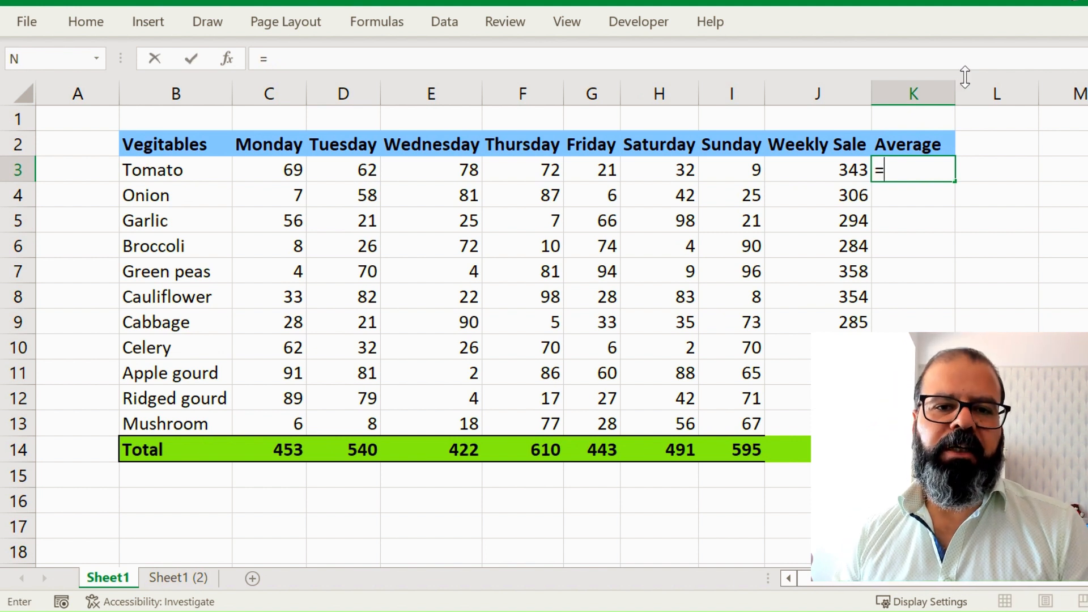
{"action": "type", "text": "ab"}
{"action": "key", "text": "BackSpace"}
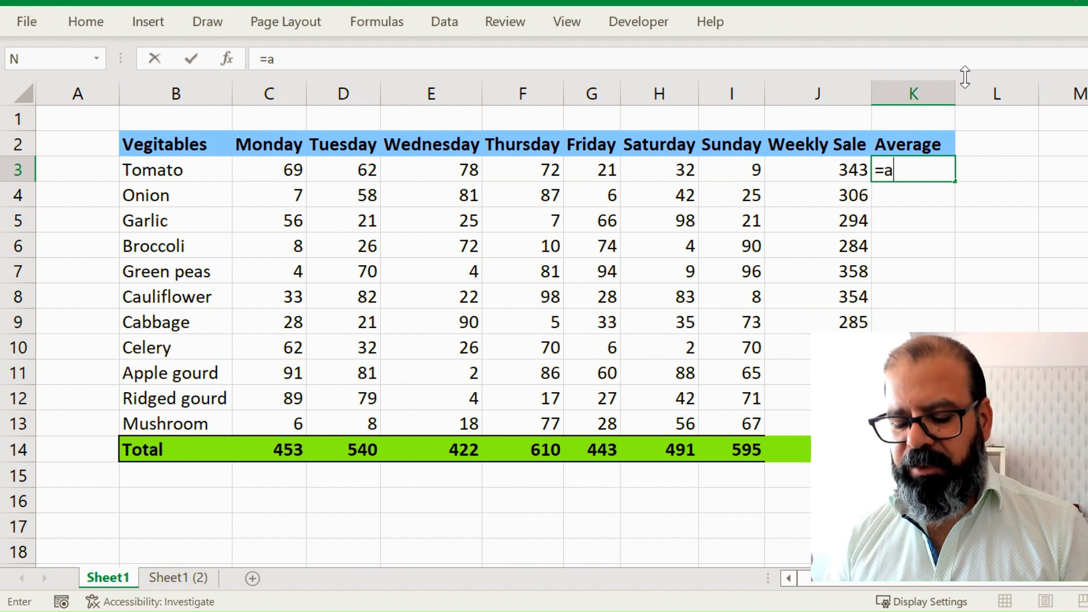
{"action": "type", "text": "verage("}
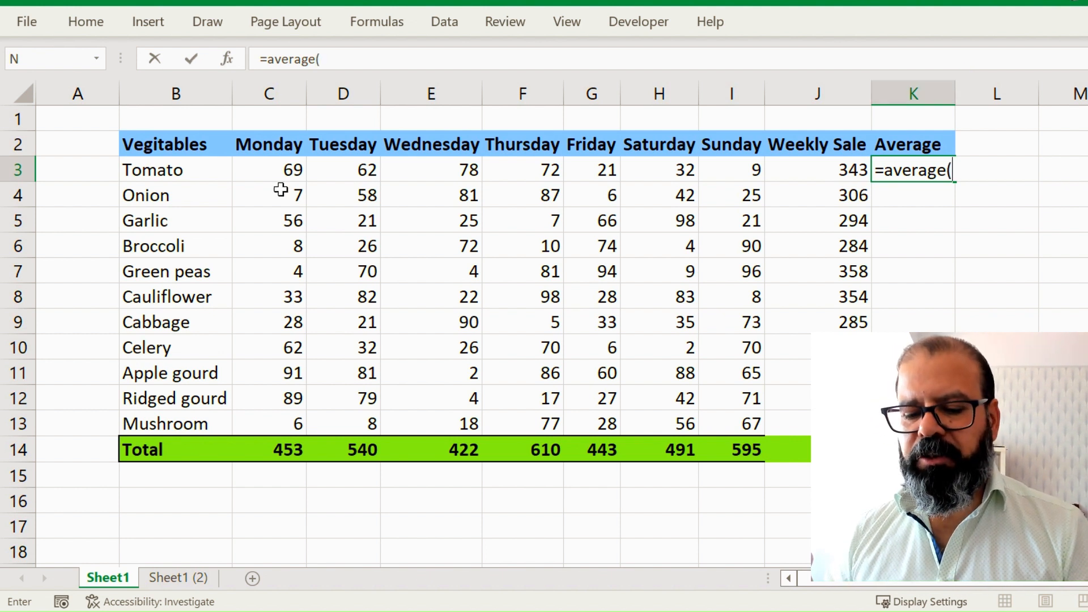
{"action": "left_click_drag", "start_coordinate": [283, 172], "coordinate": [727, 176]}
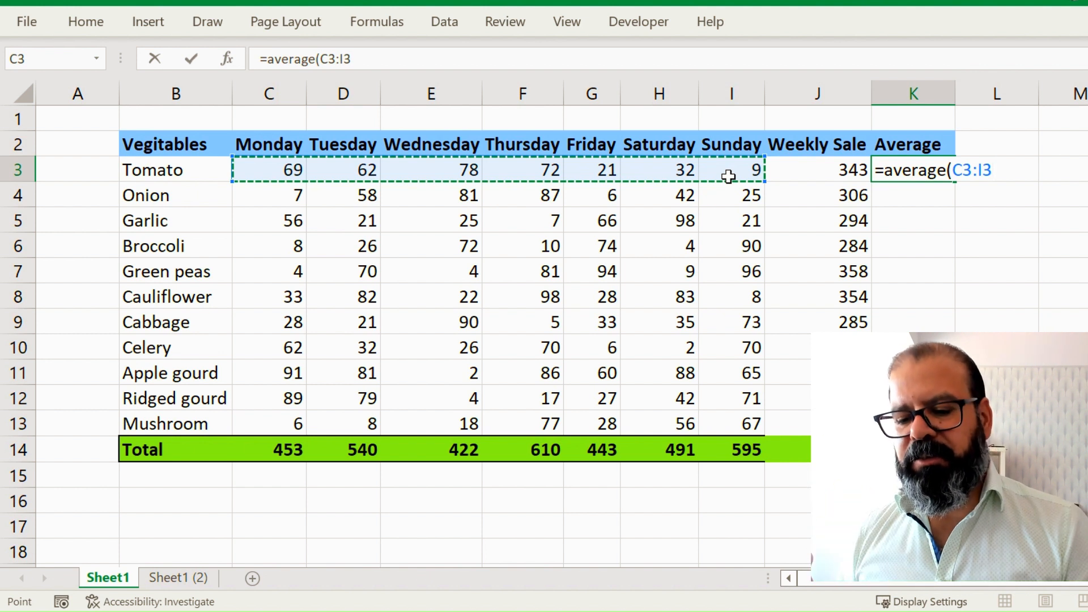
{"action": "type", "text": ")"}
{"action": "key", "text": "Return"}
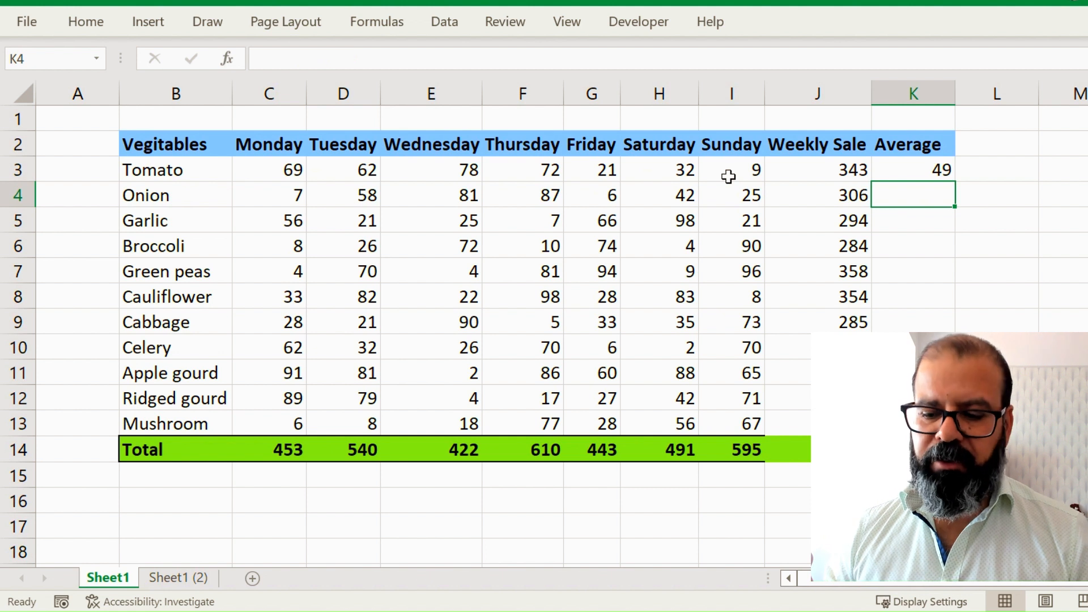
- Fill the average formula from K3 down through K13 and check the copied formulas for several vegetables
{"action": "left_click", "coordinate": [907, 170]}
{"action": "left_click_drag", "start_coordinate": [953, 182], "coordinate": [952, 424]}
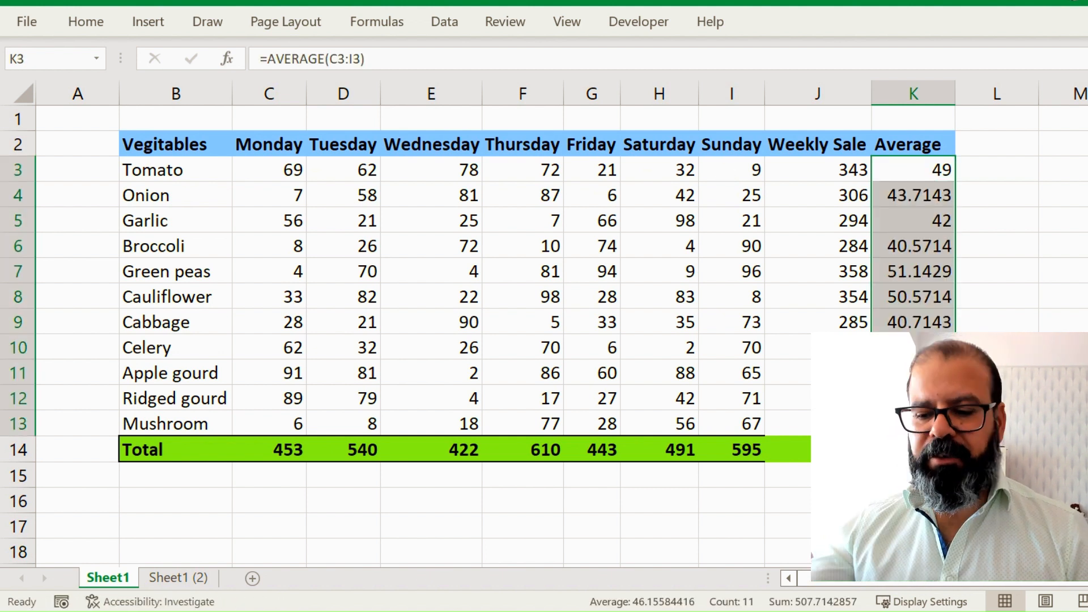
{"action": "left_click", "coordinate": [929, 249]}
{"action": "left_click", "coordinate": [928, 272]}
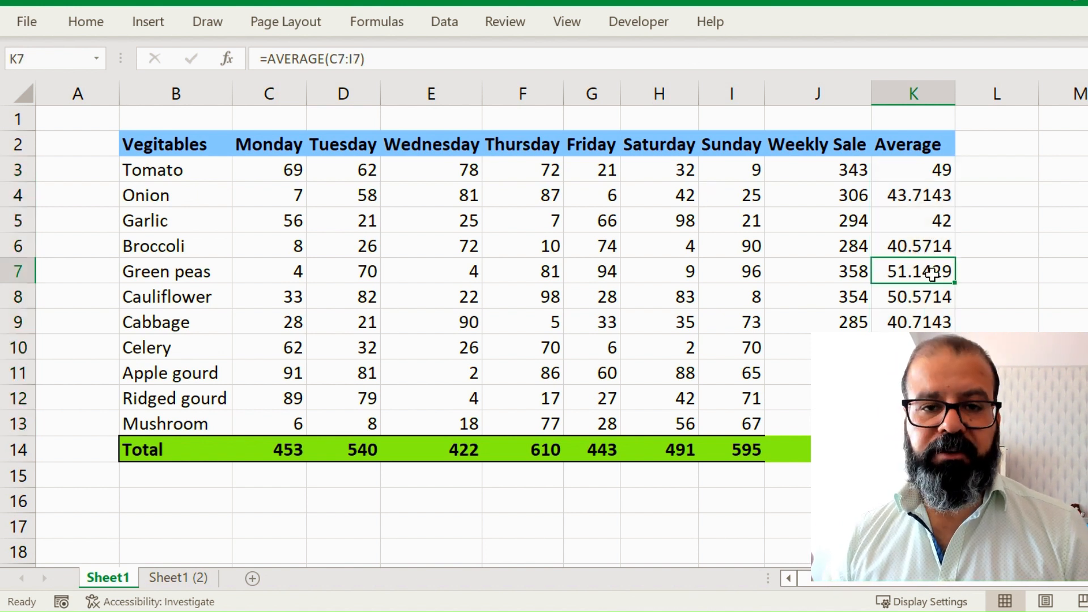
{"action": "left_click", "coordinate": [915, 372]}
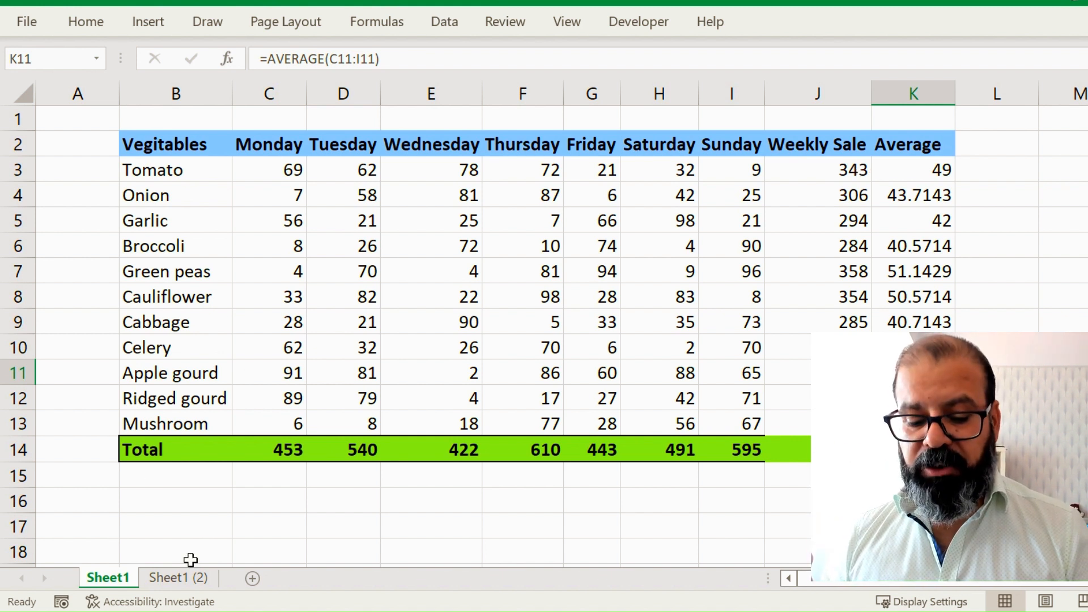
- Switch to the worksheet Sheet1 (2) containing the repeated vegetables and their weekly sales
{"action": "left_click", "coordinate": [190, 579]}
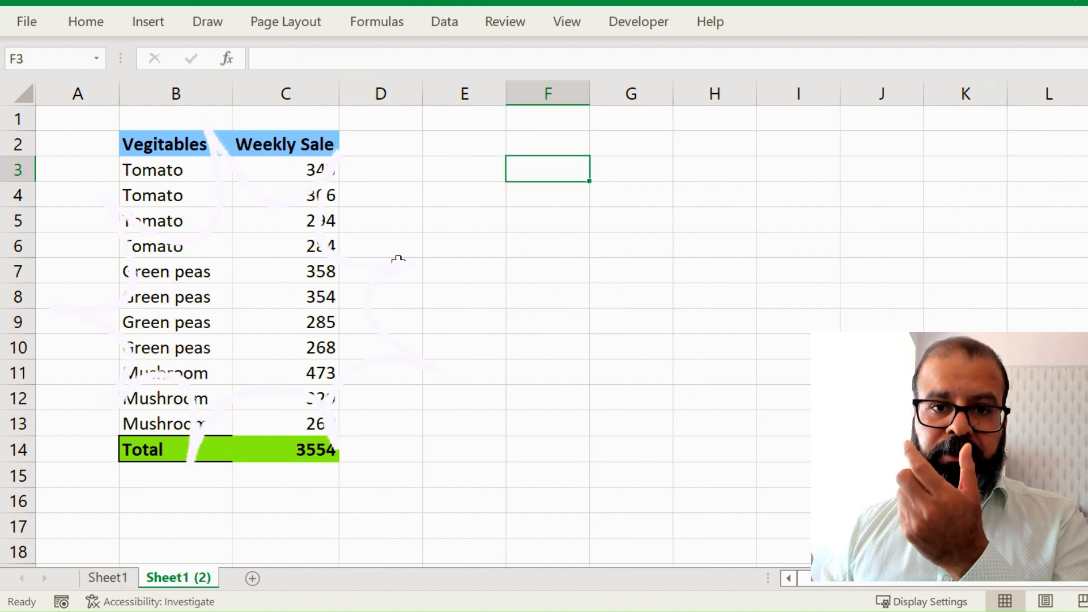
{"action": "left_click", "coordinate": [357, 176]}
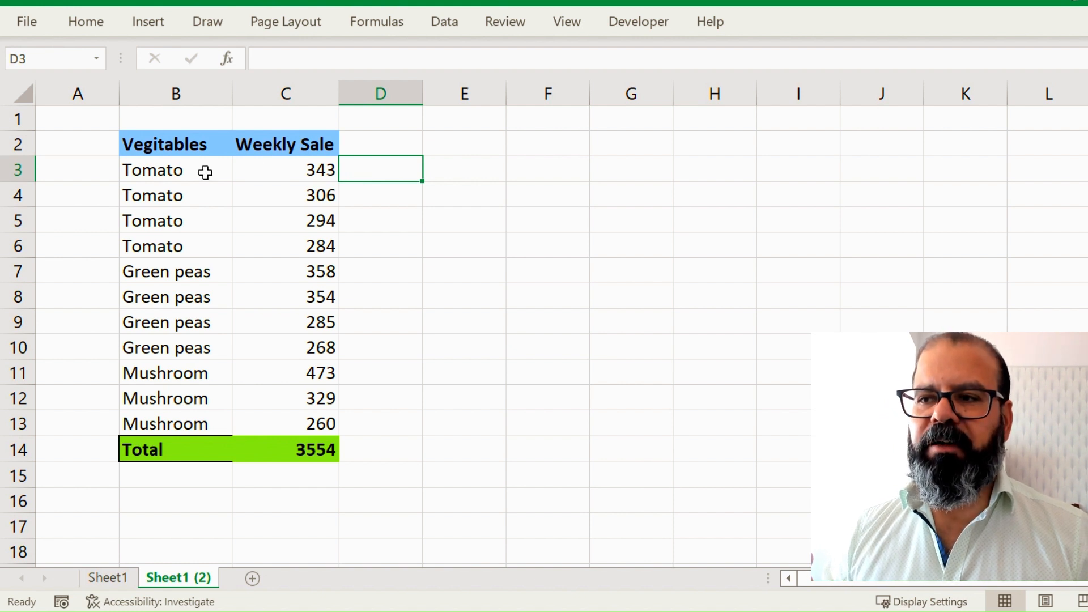
{"action": "left_click", "coordinate": [329, 301]}
{"action": "left_click", "coordinate": [363, 396]}
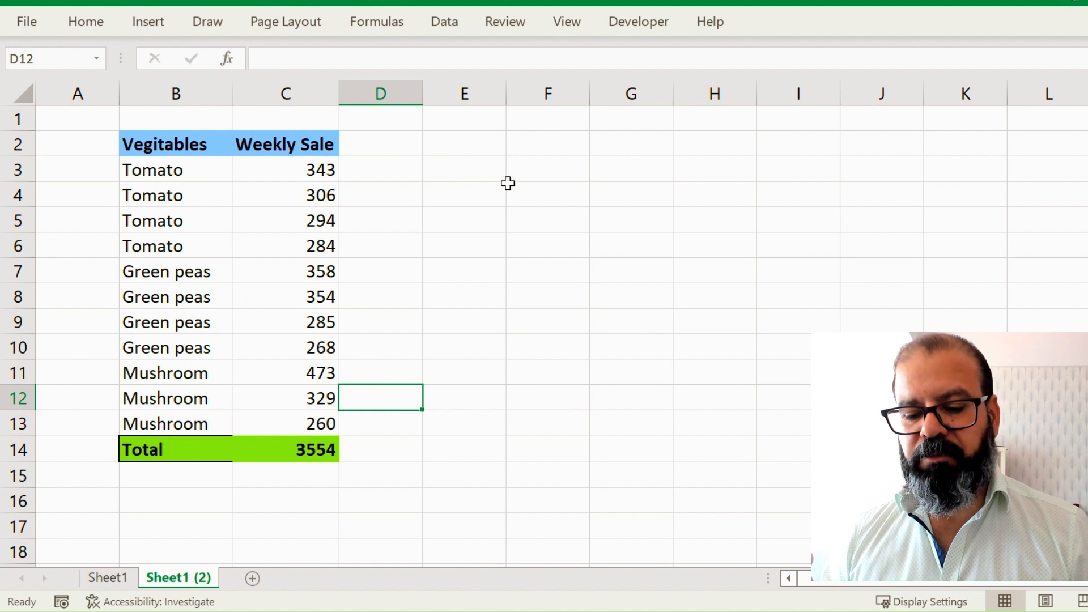
{"action": "left_click", "coordinate": [558, 172]}
- Copy the vegetable names Tomato and Green peas from the table into cells E5 and E6
{"action": "left_click", "coordinate": [185, 241]}
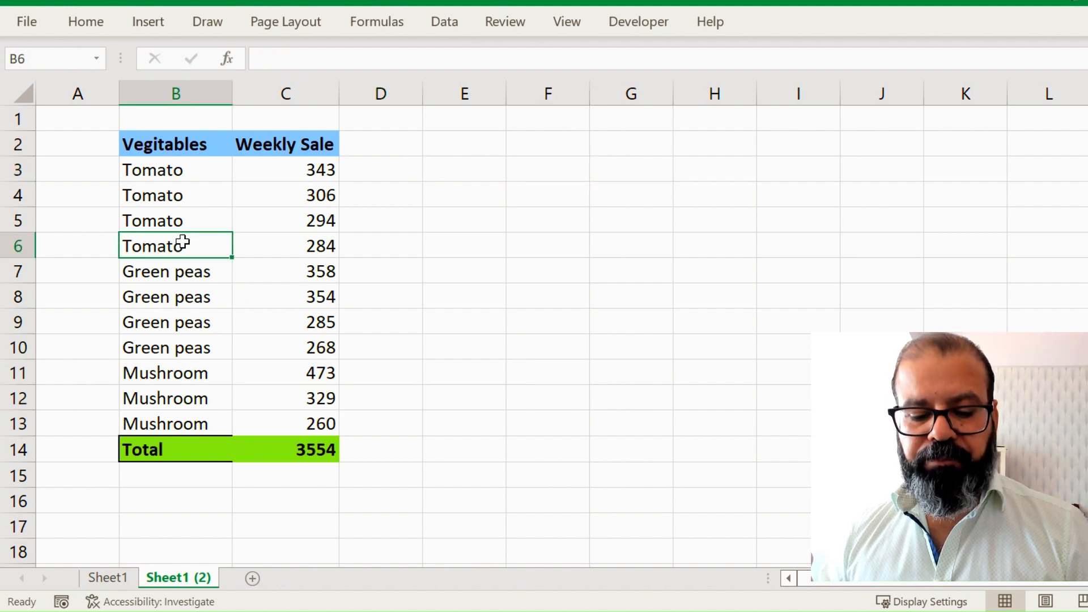
{"action": "key", "text": "ctrl+c"}
{"action": "left_click", "coordinate": [466, 226]}
{"action": "key", "text": "ctrl+v"}
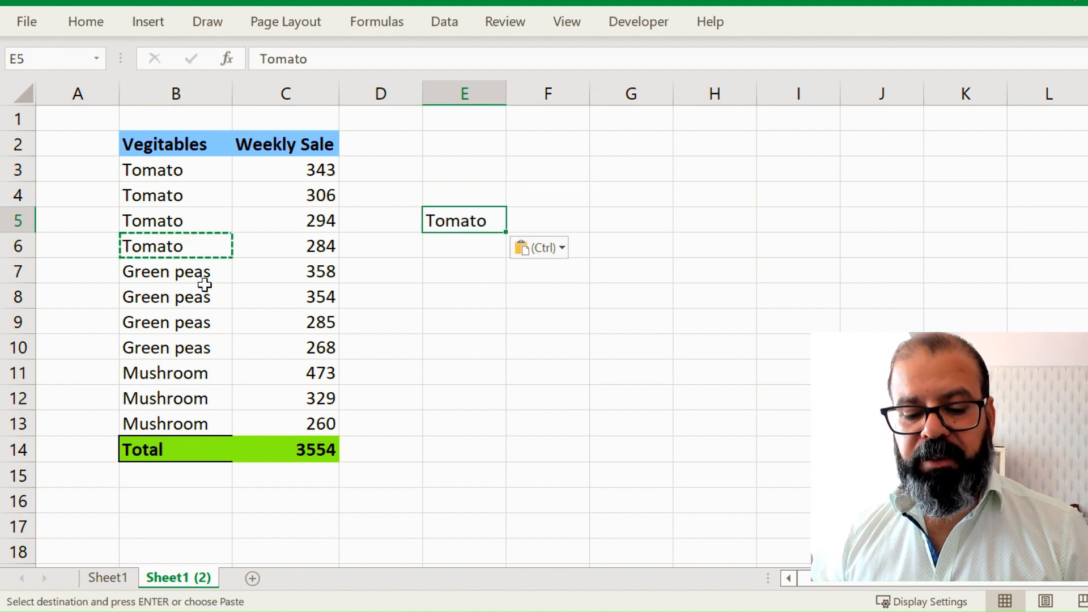
{"action": "left_click", "coordinate": [201, 296]}
{"action": "key", "text": "Escape"}
{"action": "key", "text": "ctrl+c"}
{"action": "left_click", "coordinate": [483, 243]}
{"action": "key", "text": "ctrl+v"}
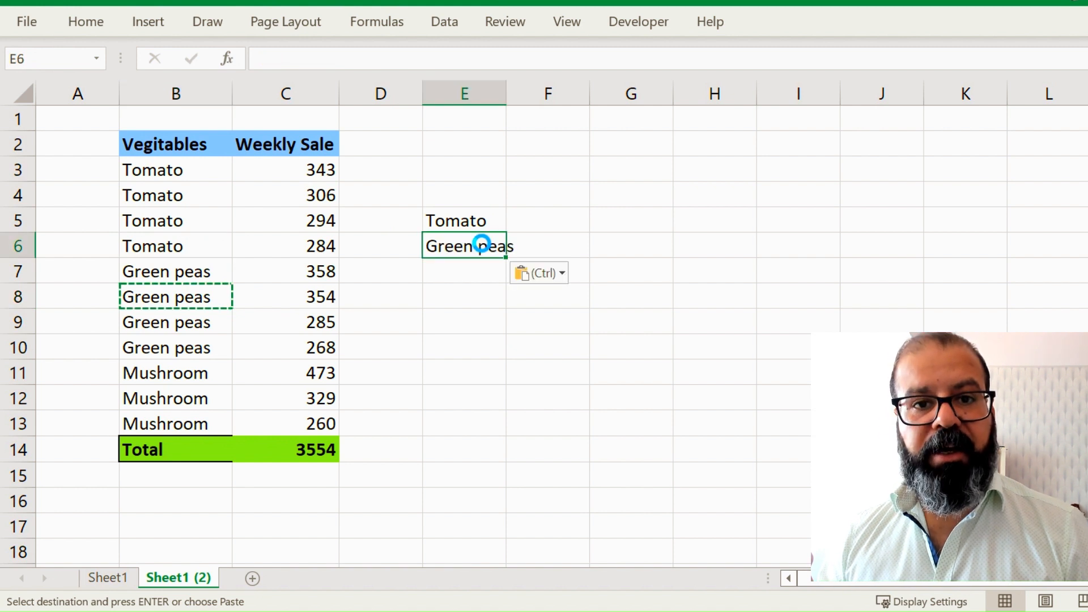
- Copy the name Mushroom from B11 into E7 and autofit the width of column E
{"action": "left_click", "coordinate": [184, 389]}
{"action": "left_click", "coordinate": [193, 373]}
{"action": "key", "text": "ctrl+c"}
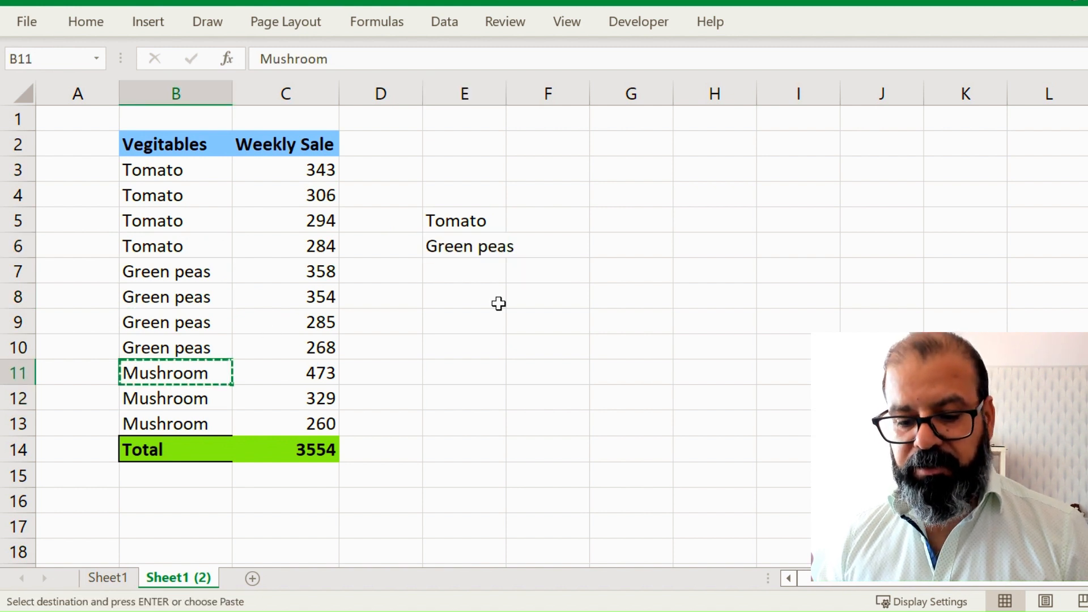
{"action": "left_click", "coordinate": [486, 267]}
{"action": "key", "text": "ctrl+v"}
{"action": "double_click", "coordinate": [505, 89]}
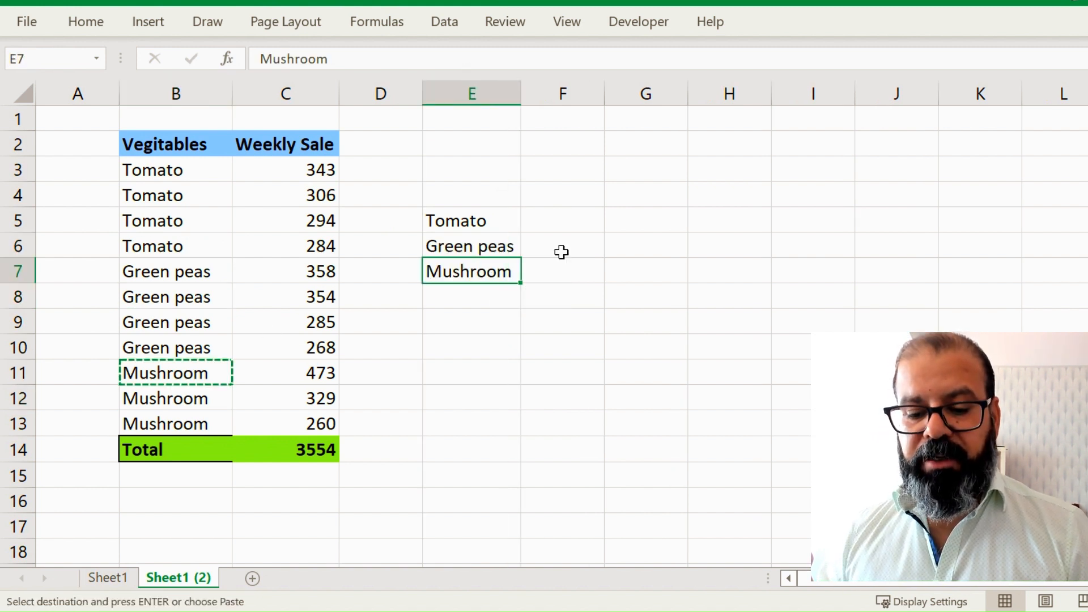
- Try to calculate Tomato's average weekly sale in F5 with =averageif(C3:C13,E5,B3:B13)
{"action": "left_click", "coordinate": [600, 214]}
{"action": "type", "text": "=averg"}
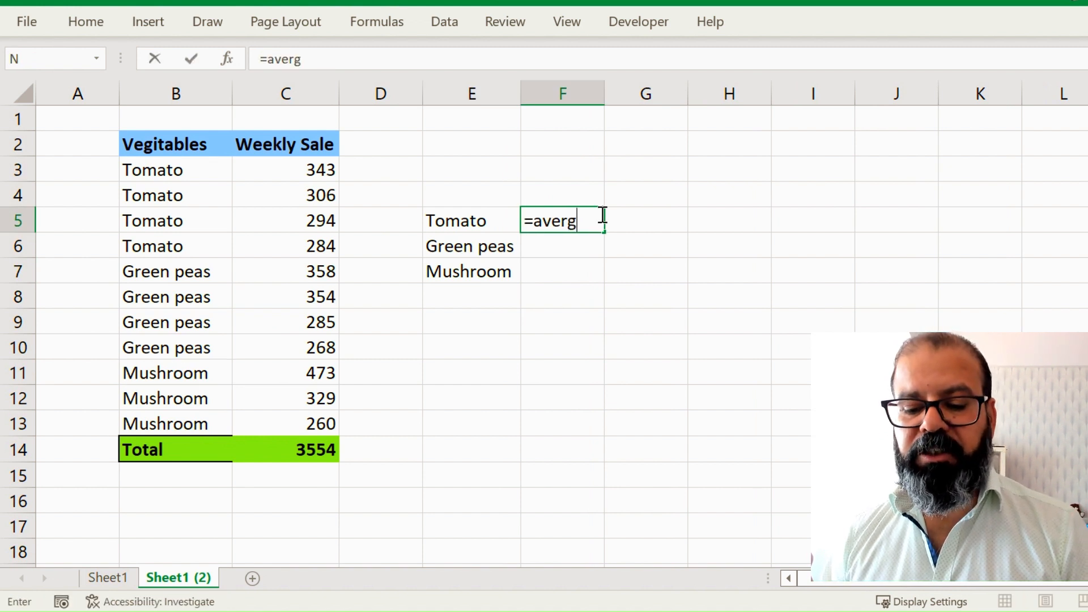
{"action": "key", "text": "BackSpace"}
{"action": "type", "text": "age"}
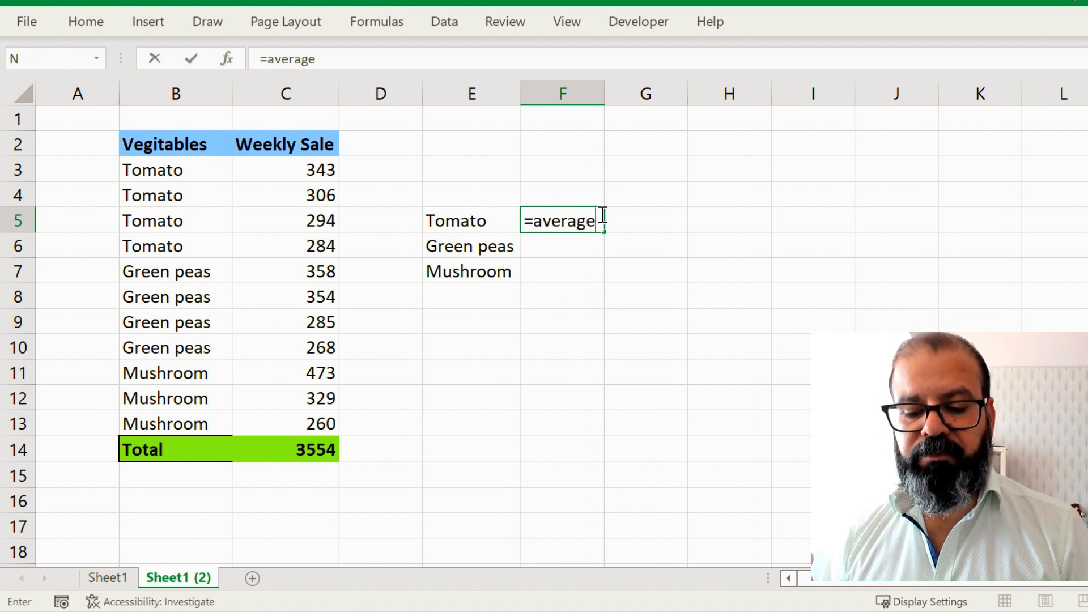
{"action": "type", "text": "if("}
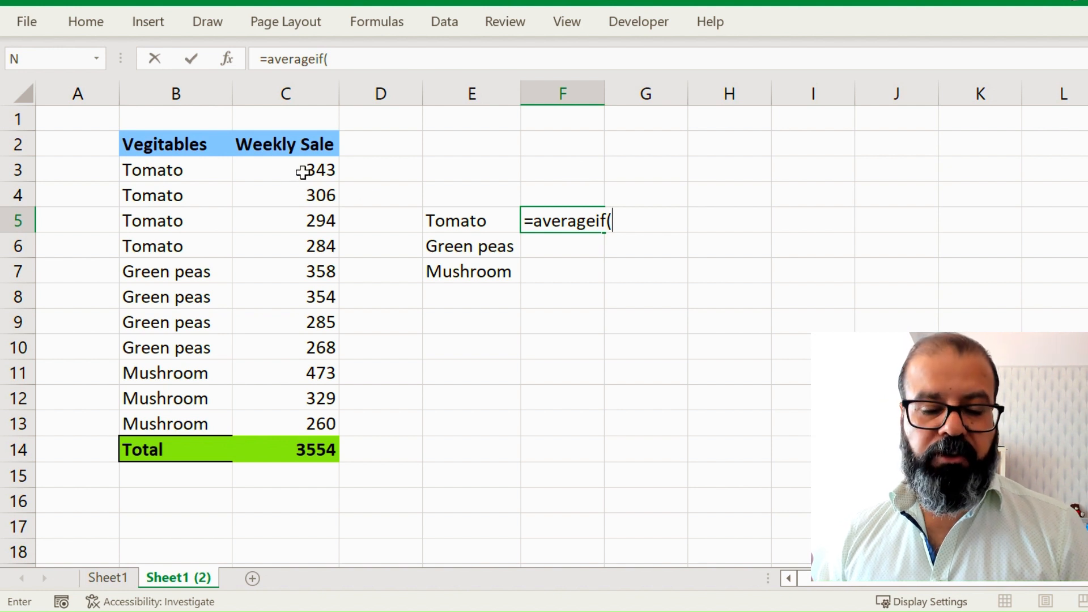
{"action": "left_click_drag", "start_coordinate": [301, 170], "coordinate": [268, 420]}
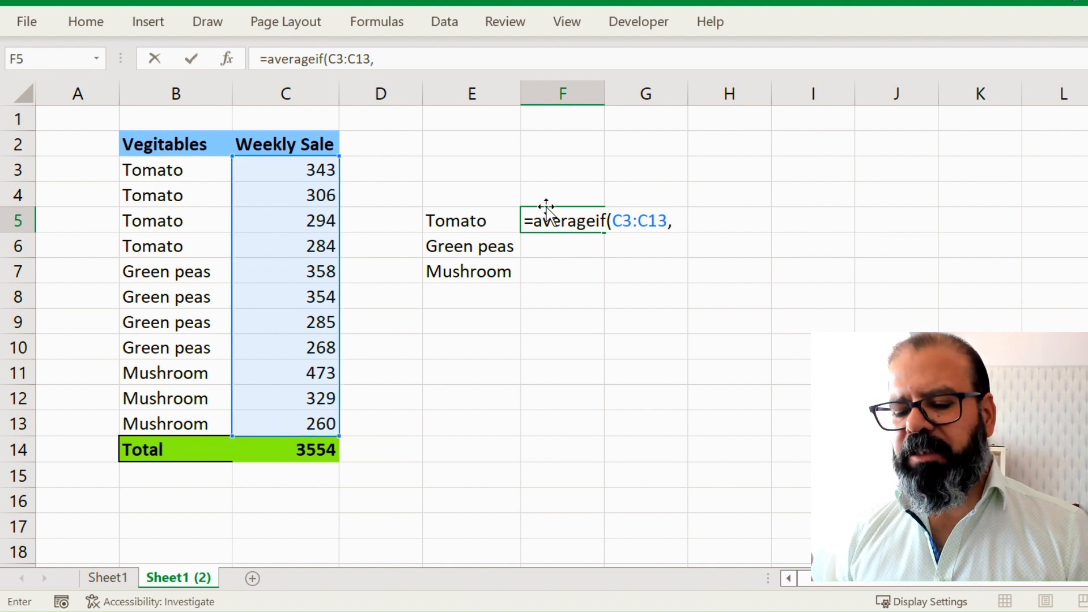
{"action": "left_click", "coordinate": [482, 219]}
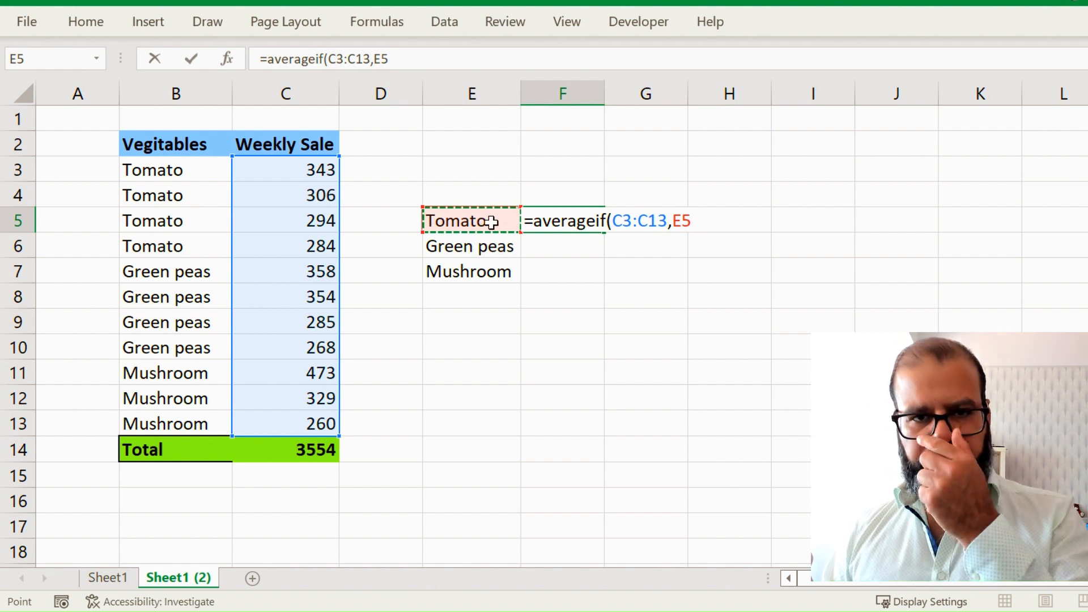
{"action": "type", "text": ","}
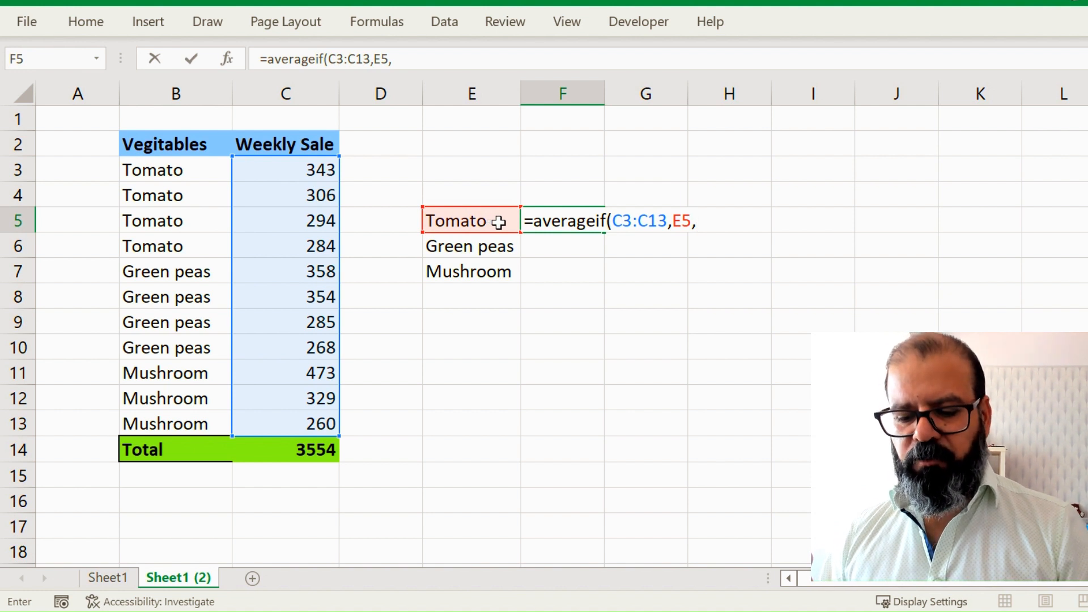
{"action": "left_click", "coordinate": [199, 169]}
{"action": "left_click_drag", "start_coordinate": [200, 170], "coordinate": [159, 419]}
{"action": "type", "text": ")"}
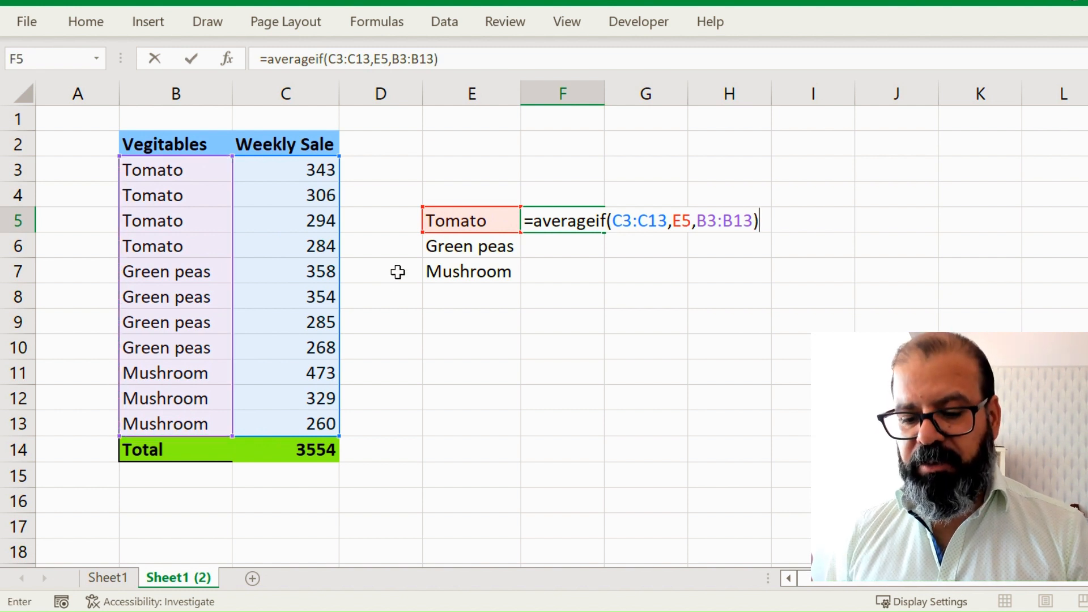
{"action": "key", "text": "Return"}
{"action": "key", "text": "Up"}
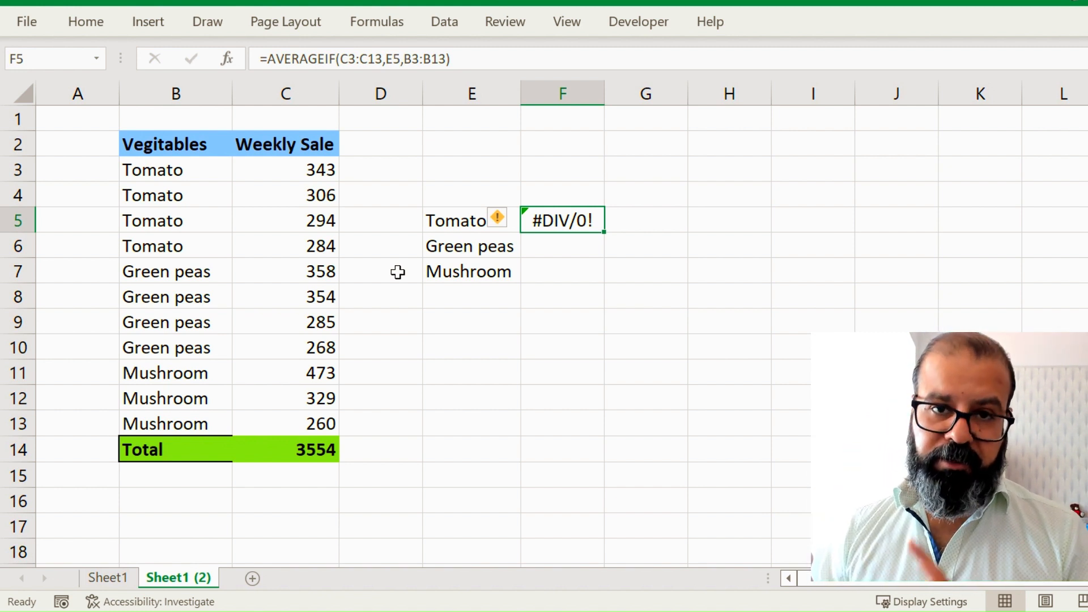
- Calculate Tomato's average weekly sale in F5 with =averageif(B3:B13,E5,C3:C13), replacing the existing formula
{"action": "type", "text": "=avera"}
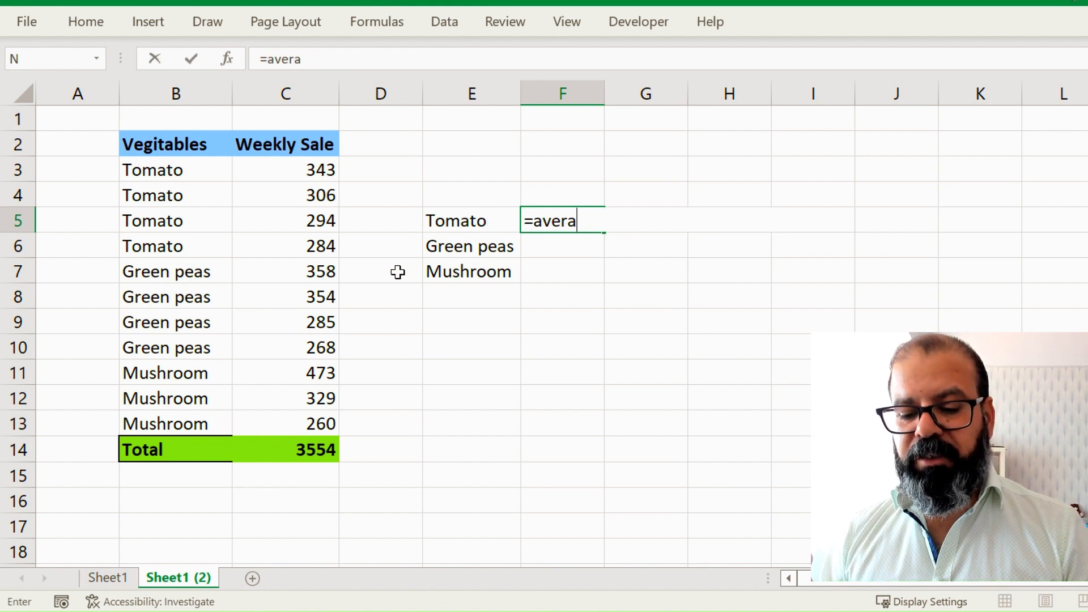
{"action": "type", "text": "geif("}
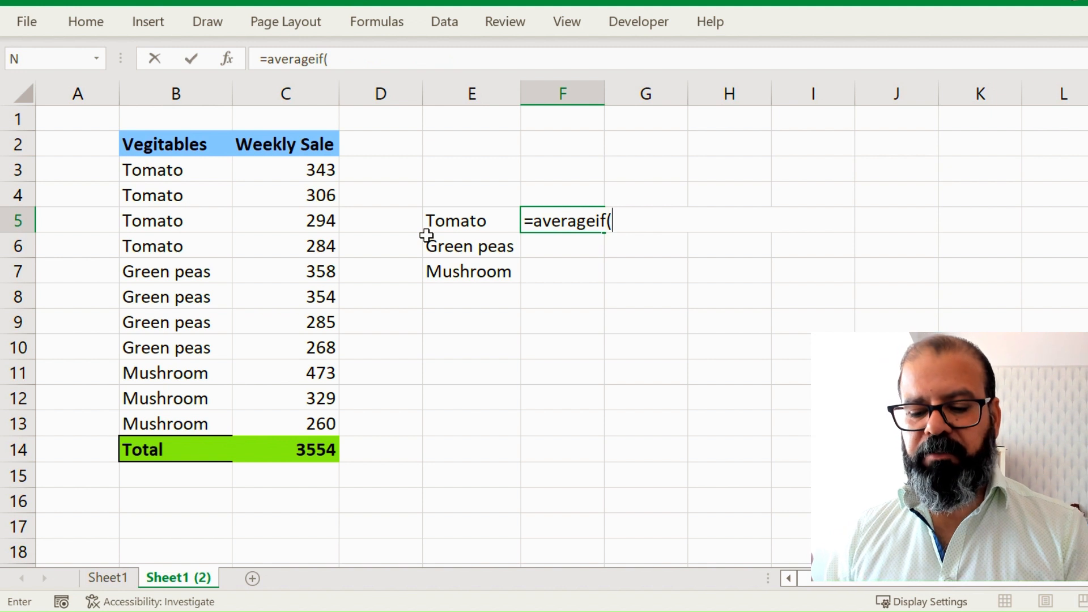
{"action": "left_click_drag", "start_coordinate": [146, 167], "coordinate": [132, 418]}
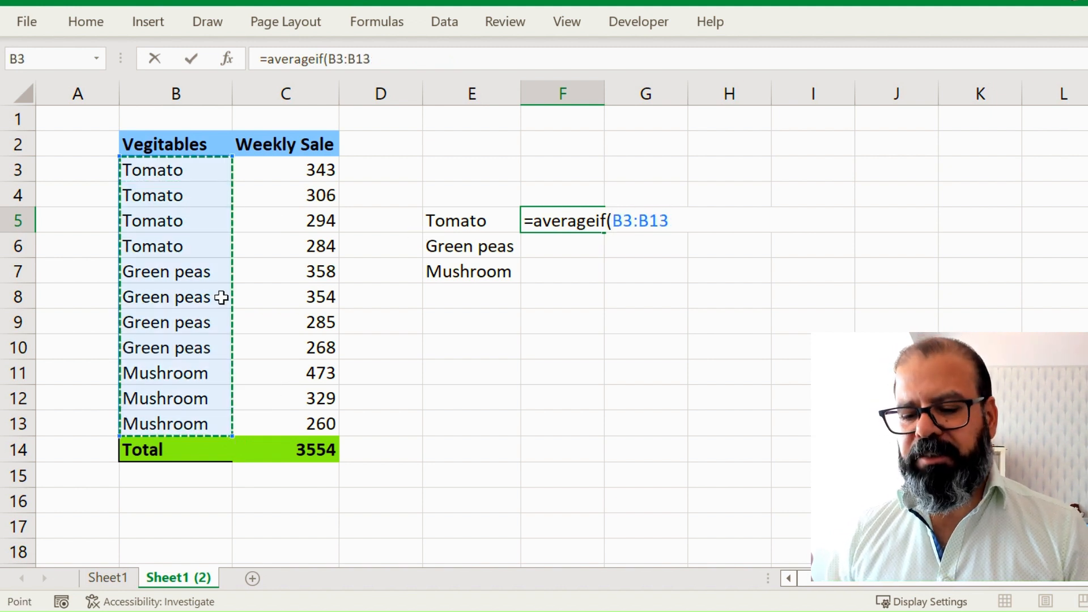
{"action": "type", "text": ","}
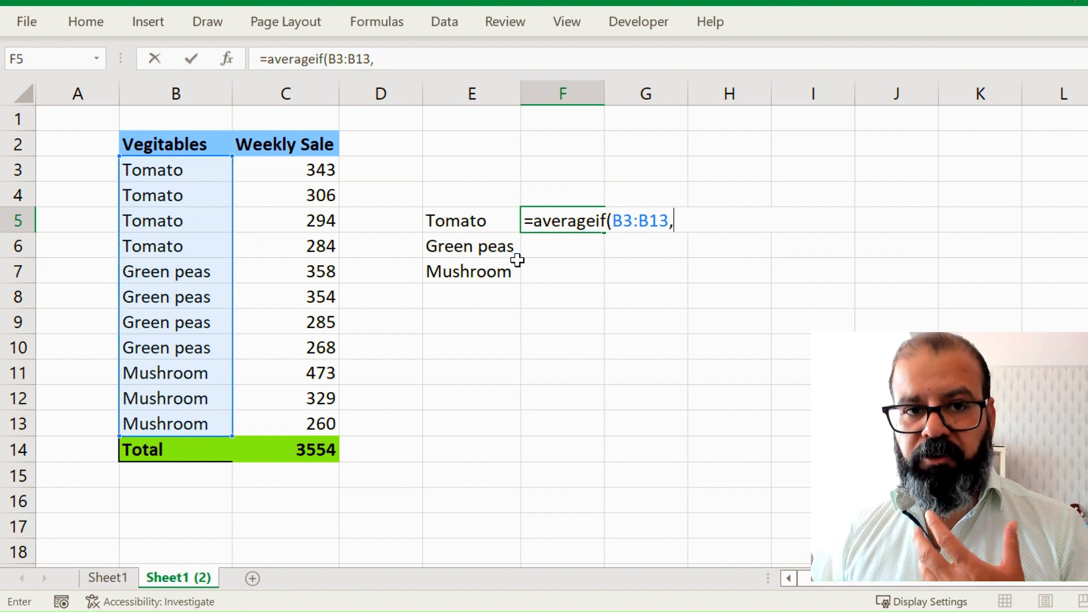
{"action": "left_click", "coordinate": [500, 222]}
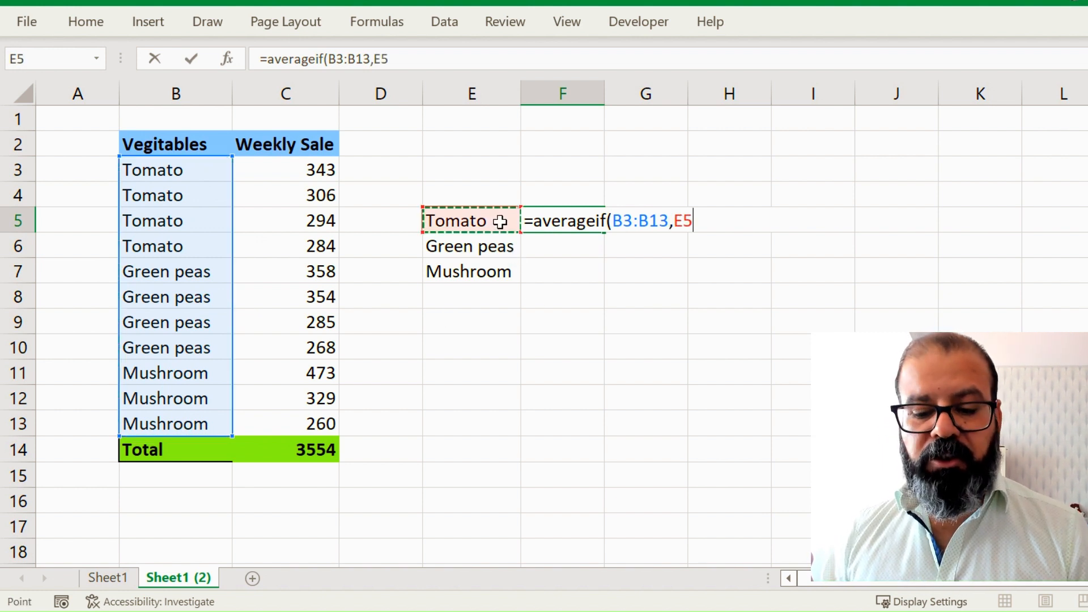
{"action": "type", "text": ","}
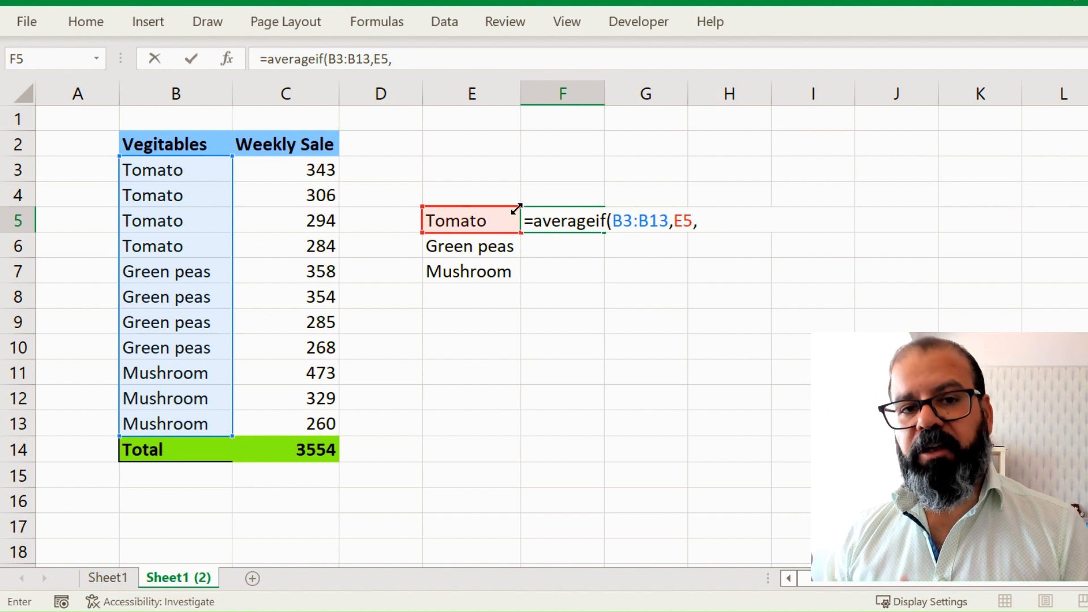
{"action": "left_click_drag", "start_coordinate": [300, 175], "coordinate": [301, 421]}
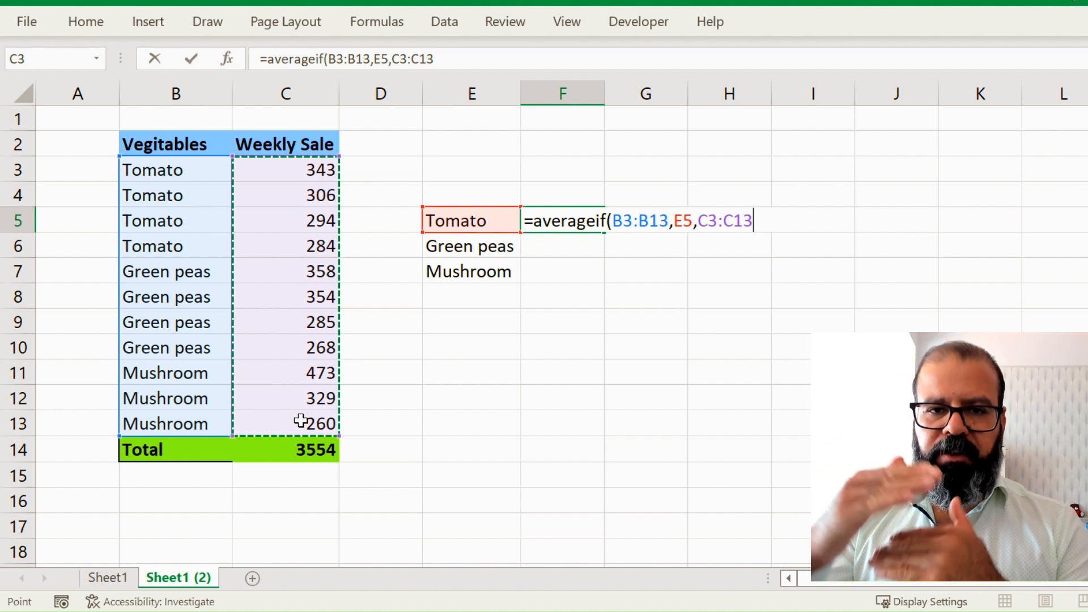
{"action": "type", "text": ")"}
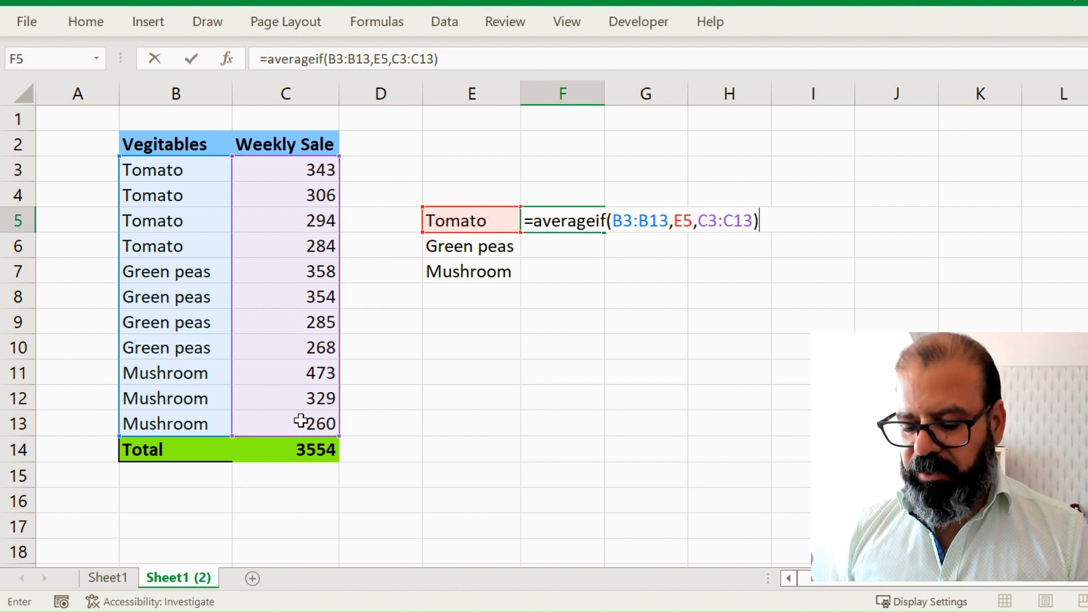
{"action": "key", "text": "Return"}
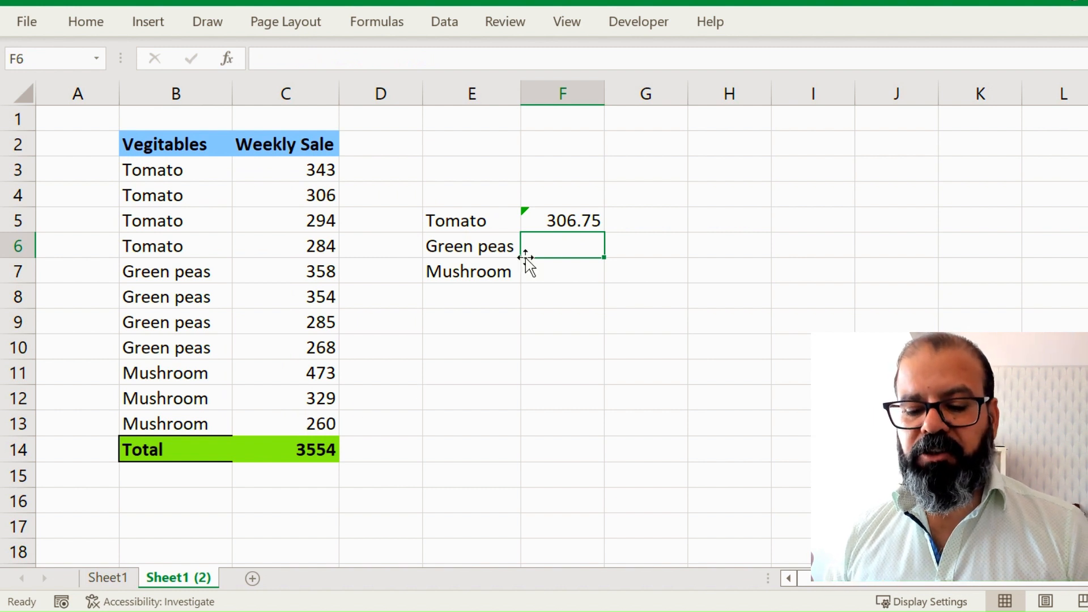
- Fill the AVERAGEIF formula from F5 down to F7 for Green peas and Mushroom, and check the formulas in F5:F7
{"action": "left_click", "coordinate": [559, 220]}
{"action": "left_click_drag", "start_coordinate": [603, 230], "coordinate": [594, 287]}
{"action": "left_click", "coordinate": [581, 246]}
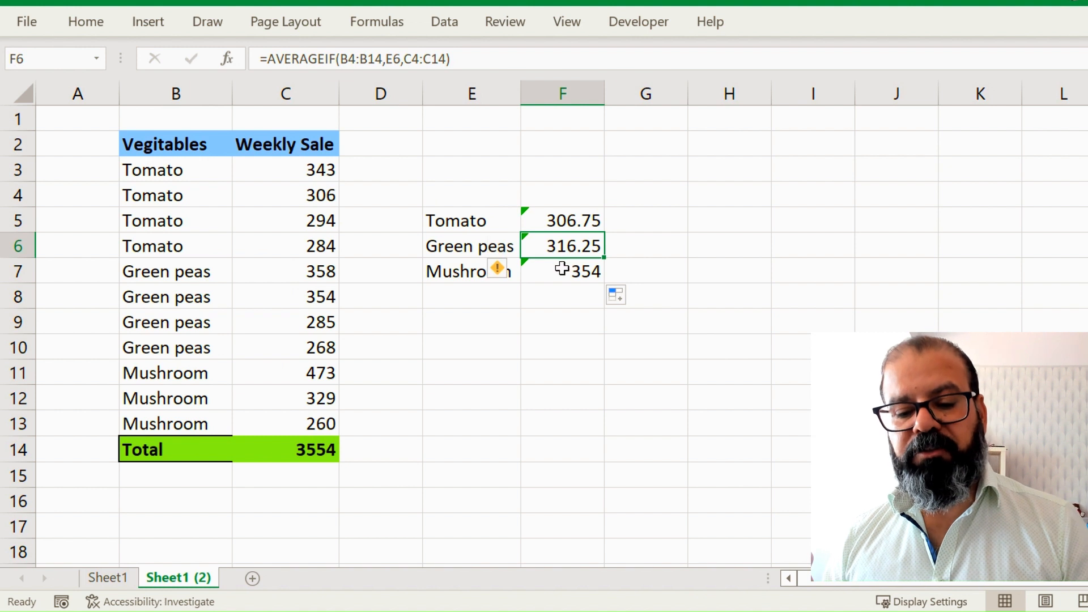
{"action": "left_click", "coordinate": [564, 268]}
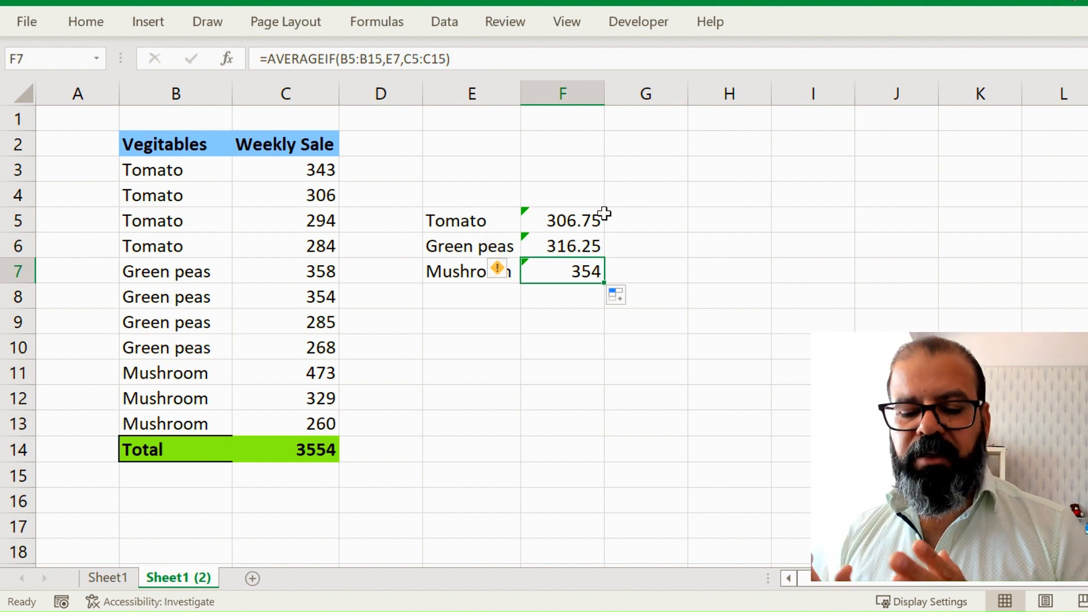
{"action": "left_click", "coordinate": [603, 217]}
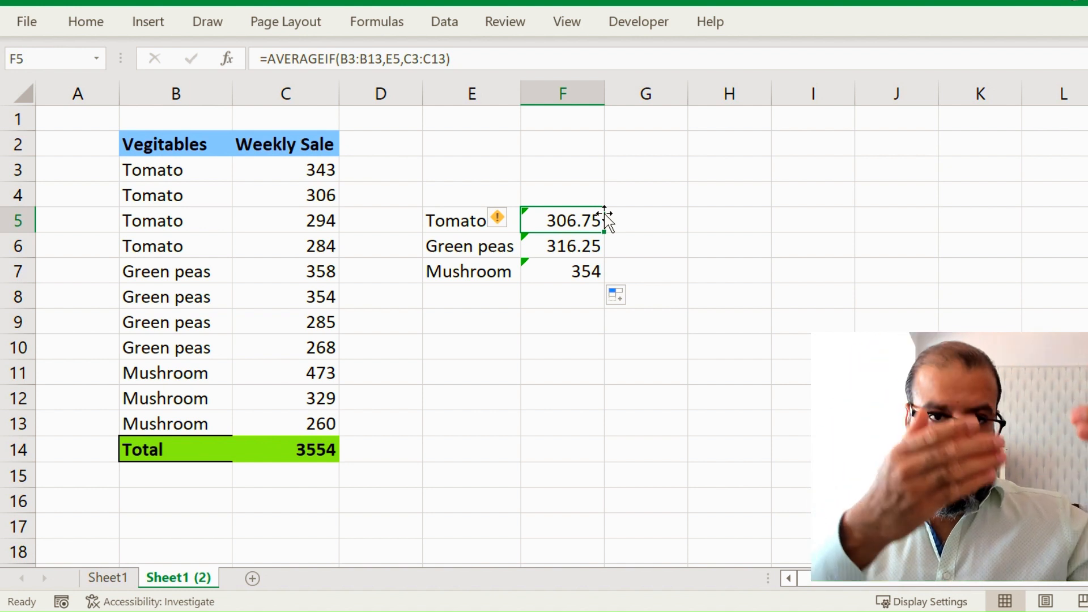